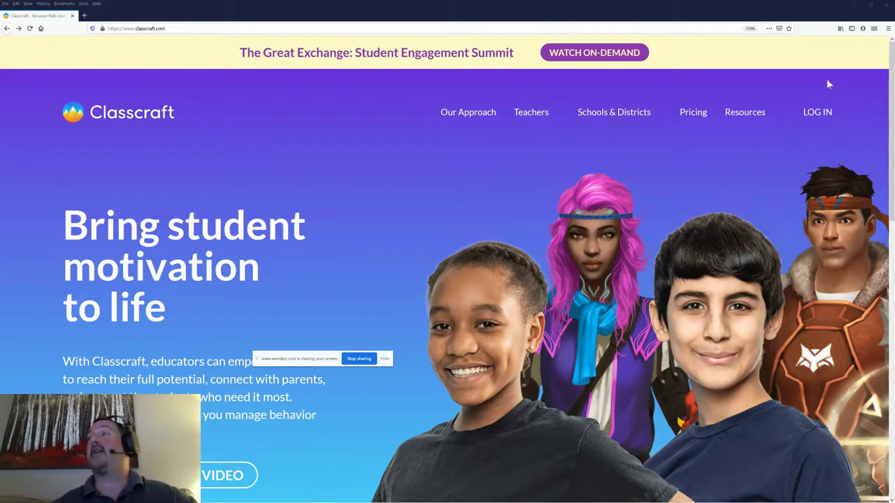
# Go from the Classcraft homepage to the Log in page
pyautogui.click(817, 114)
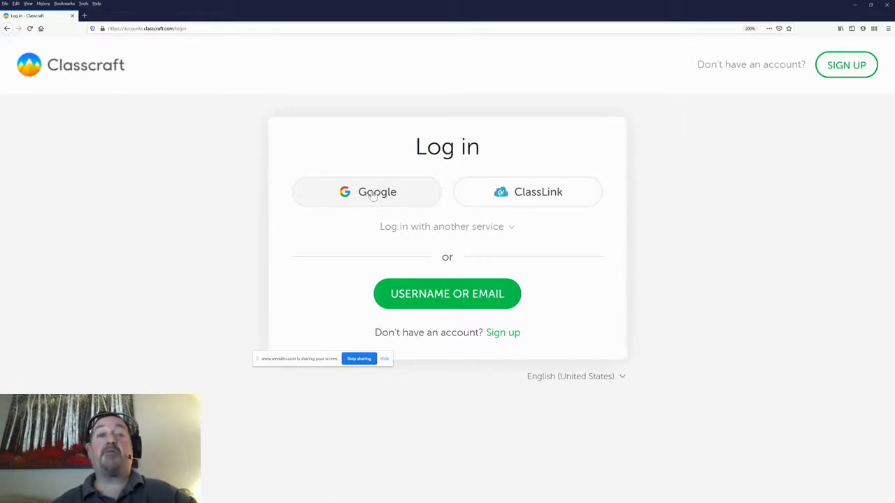
# Start Google sign-in and select the student's Google account
pyautogui.click(373, 197)
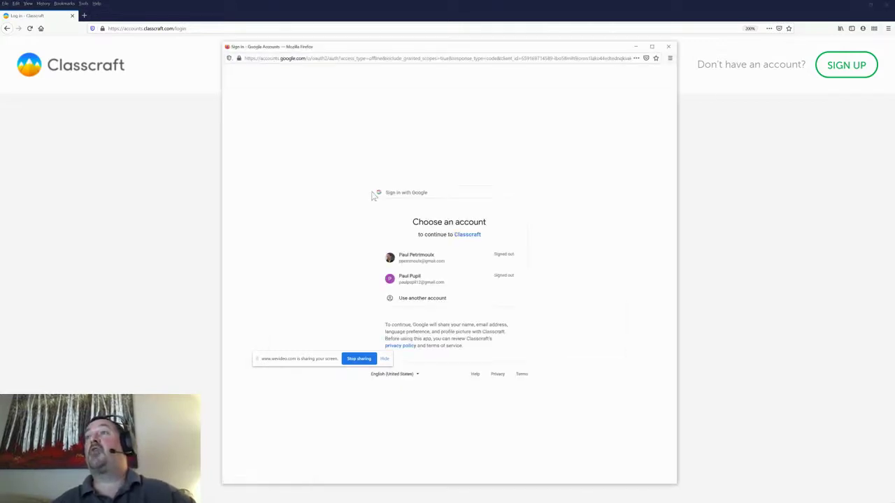
pyautogui.click(418, 258)
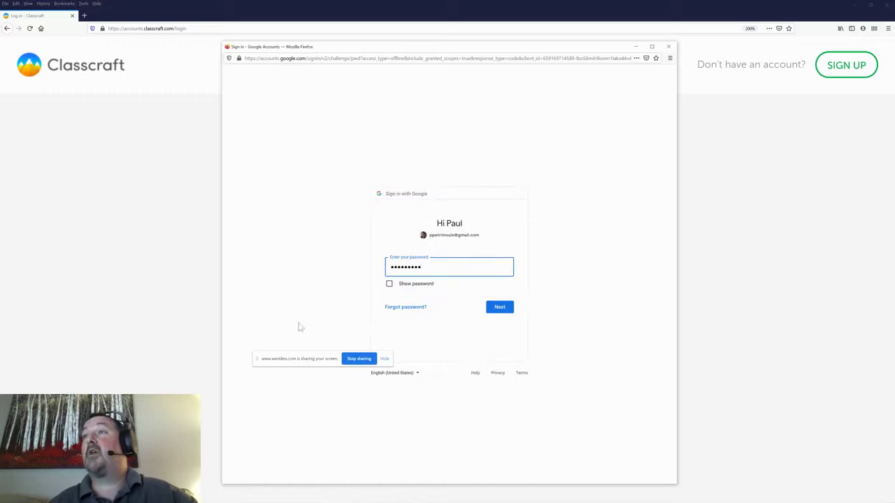
pyautogui.click(668, 46)
pyautogui.click(371, 213)
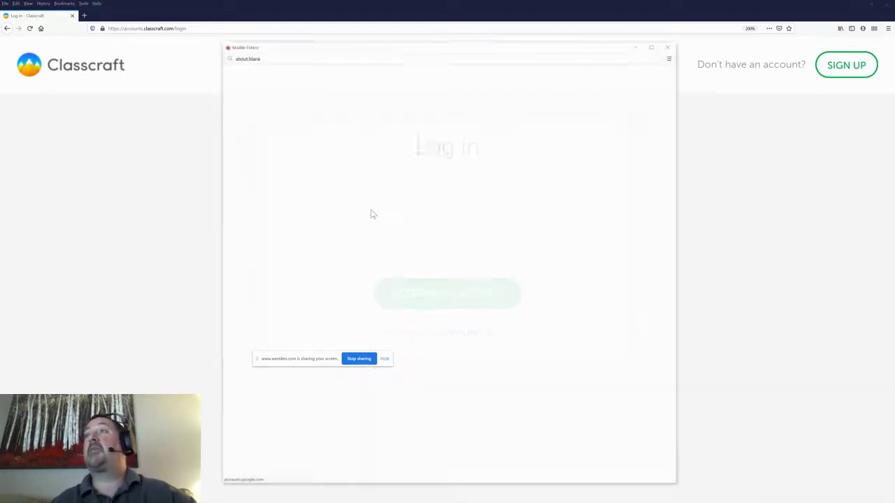
pyautogui.click(424, 281)
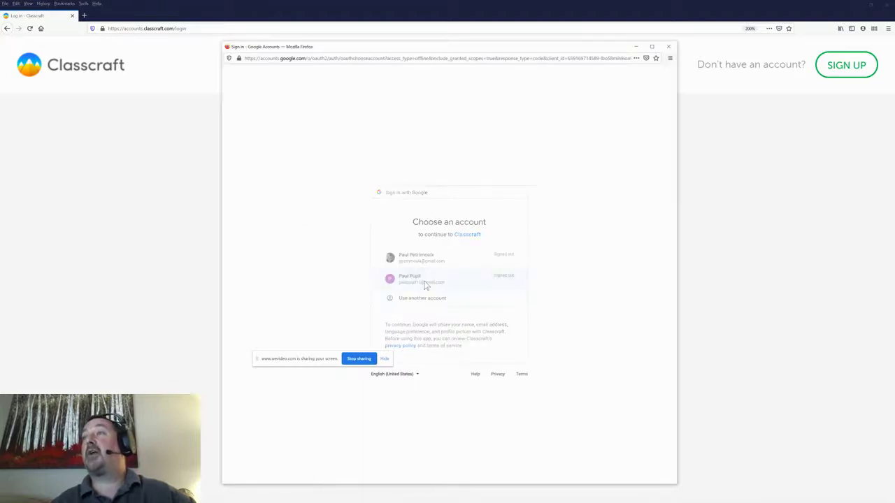
# Enter the saved password, sign in, and allow Classcraft access to the account
pyautogui.click(440, 264)
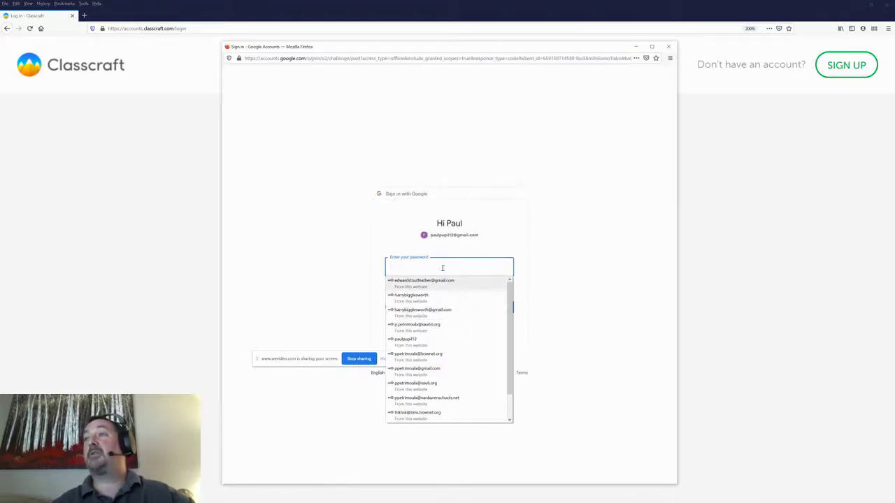
pyautogui.click(420, 340)
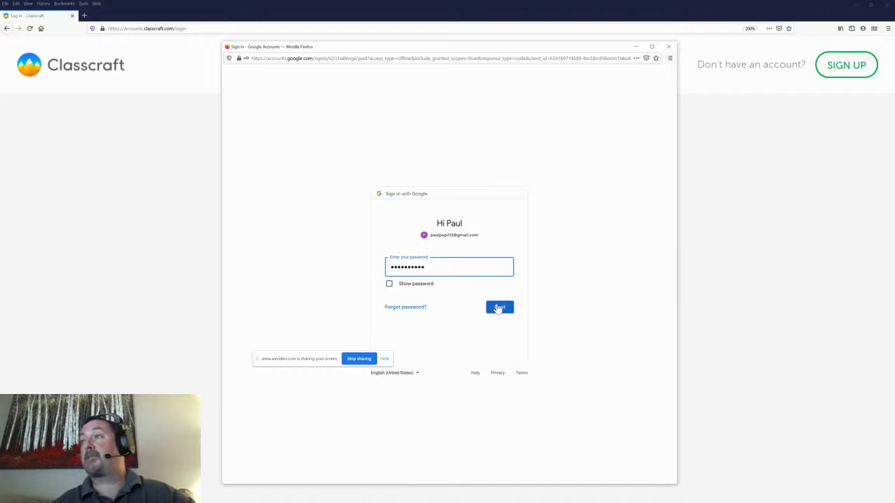
pyautogui.click(498, 308)
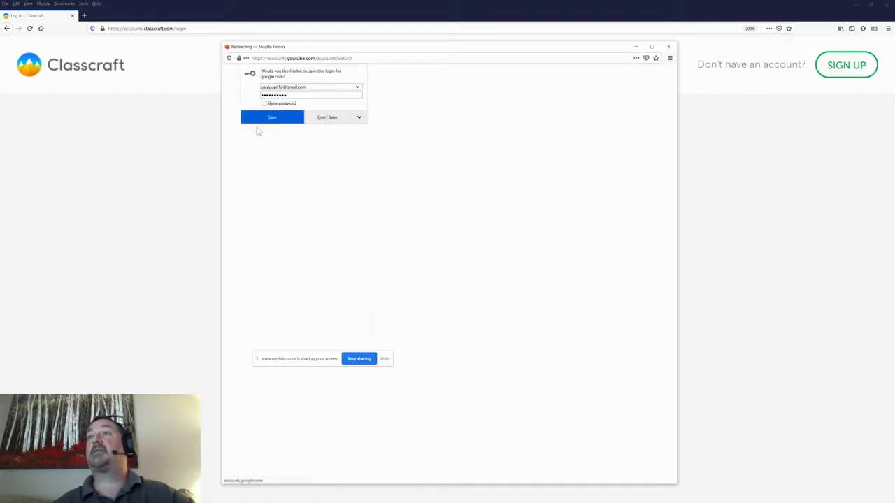
pyautogui.click(272, 119)
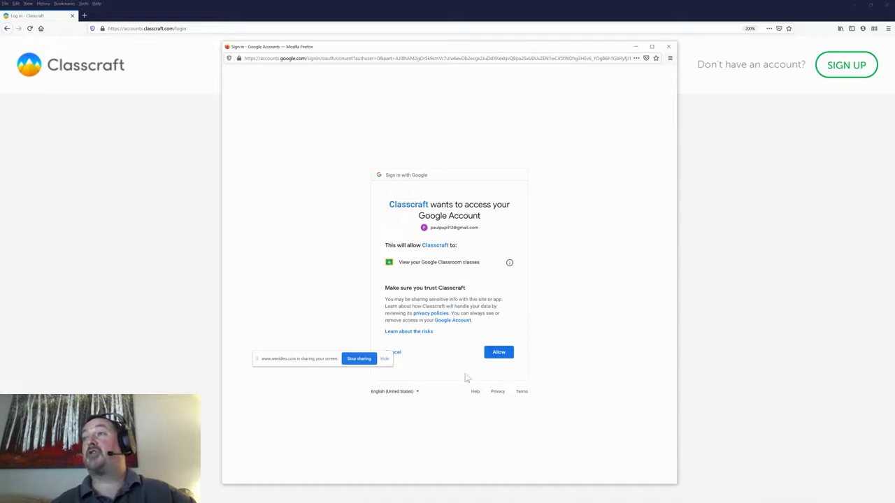
pyautogui.click(499, 355)
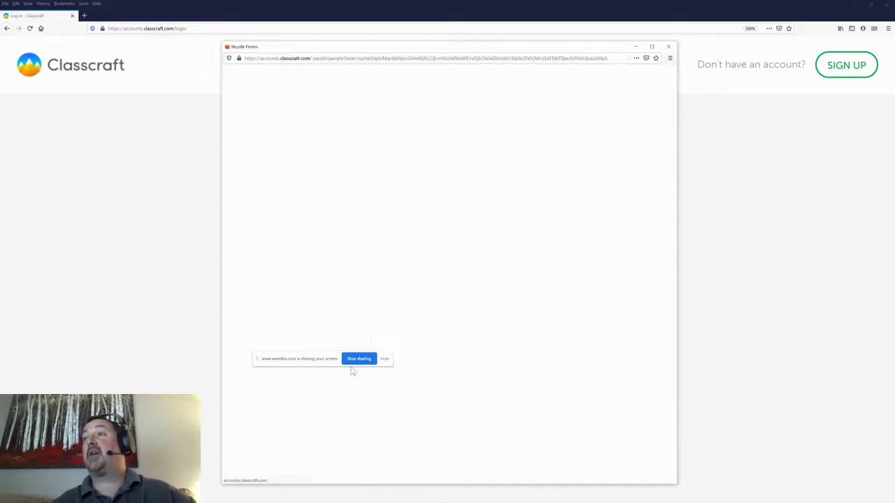
pyautogui.click(384, 360)
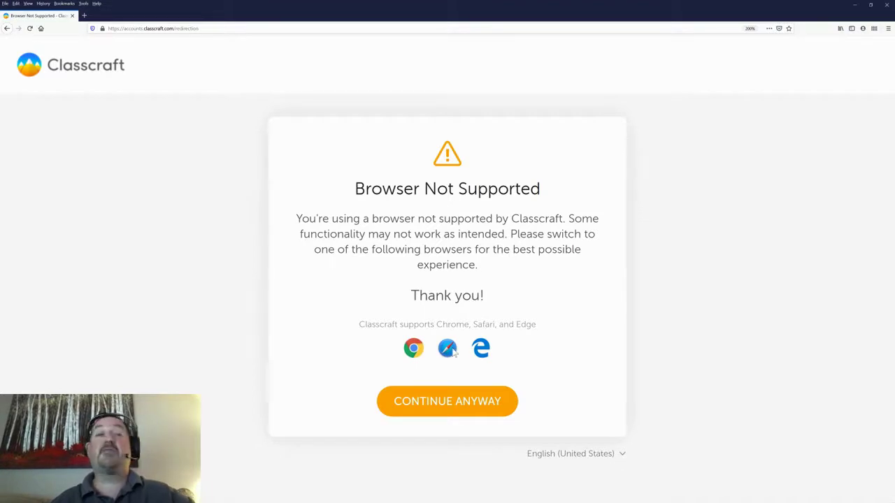
pyautogui.click(441, 403)
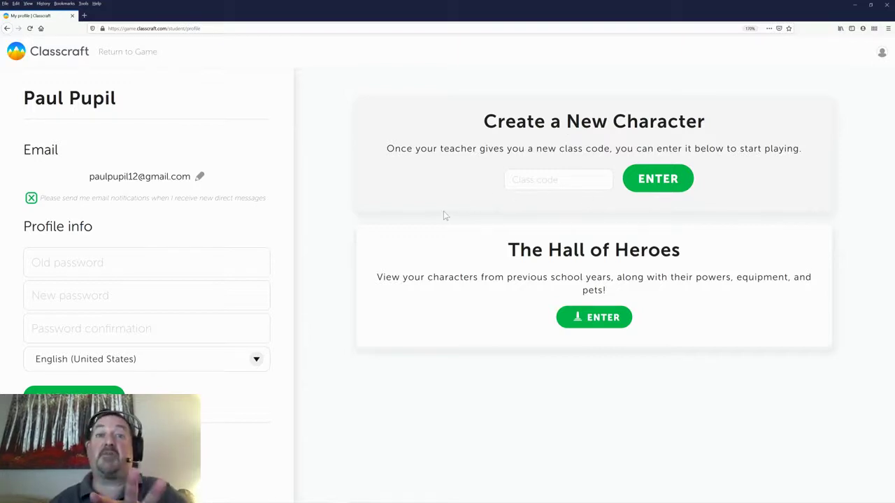
pyautogui.click(553, 181)
pyautogui.hotkey('ctrl', 'v')
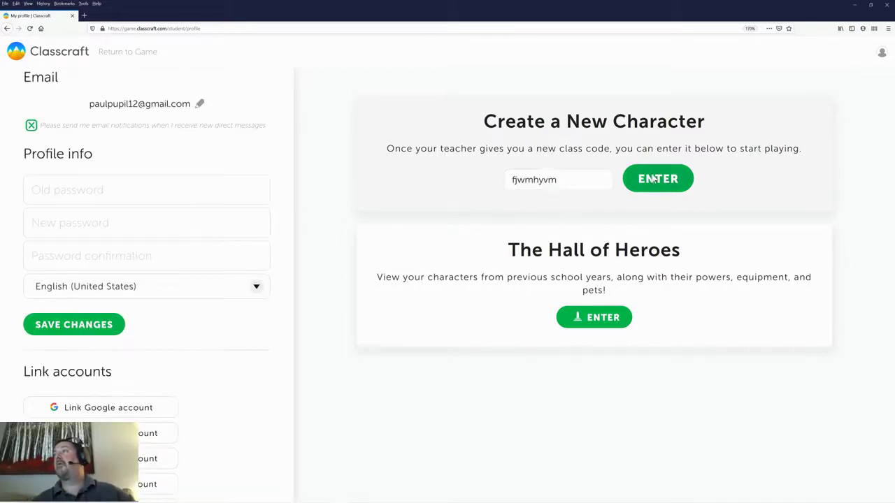
pyautogui.click(653, 179)
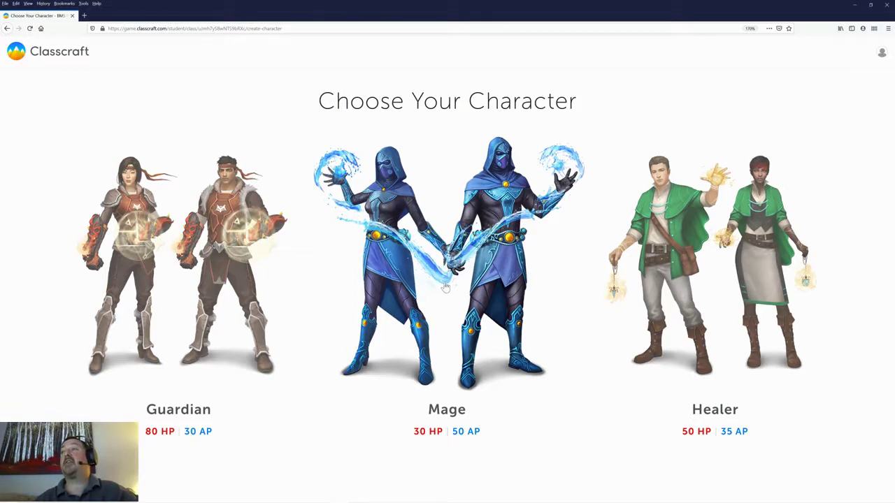
# Pick the Mage class and advance to the look selection
pyautogui.click(445, 286)
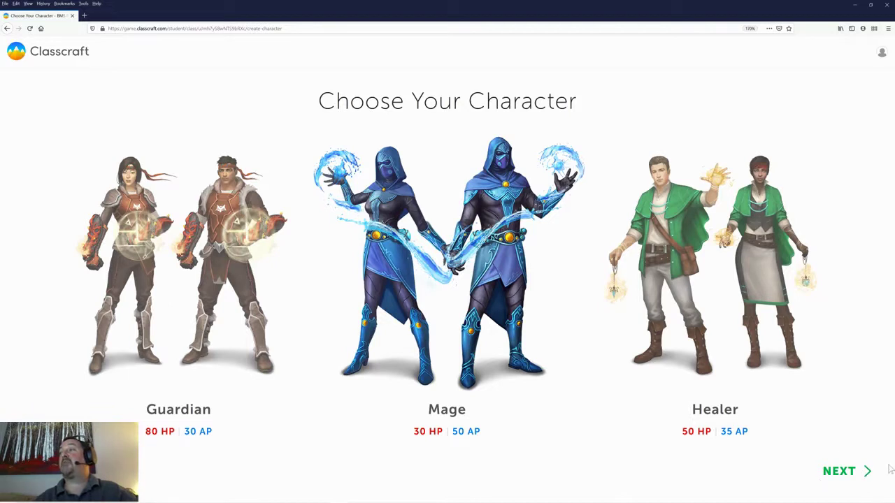
pyautogui.click(843, 472)
# Compare the female and male Mage looks and choose the male look
pyautogui.click(213, 292)
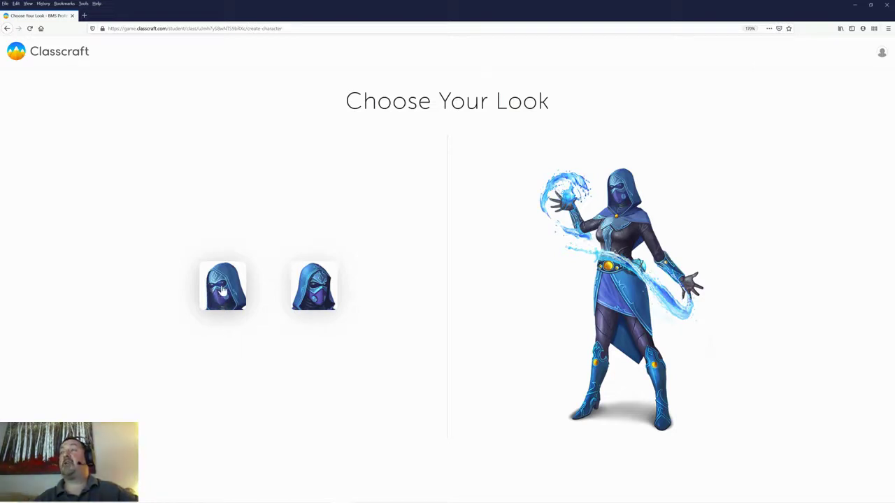
pyautogui.click(321, 290)
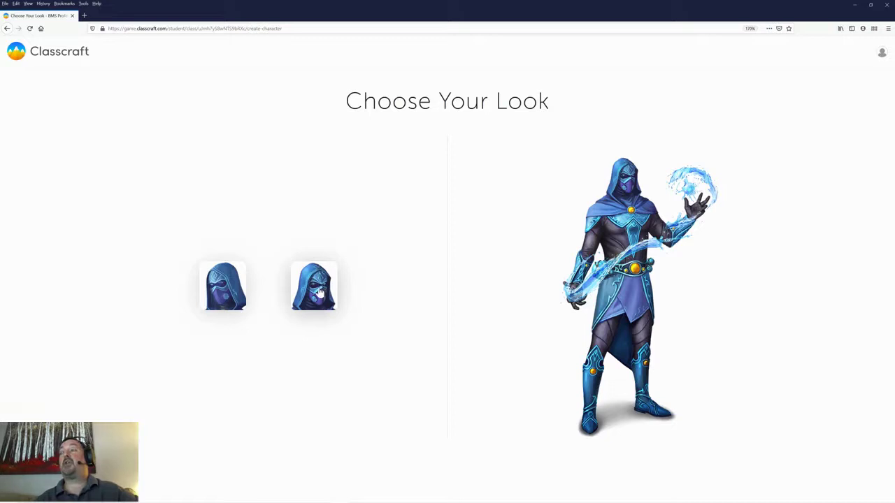
pyautogui.click(227, 290)
pyautogui.moveTo(223, 287)
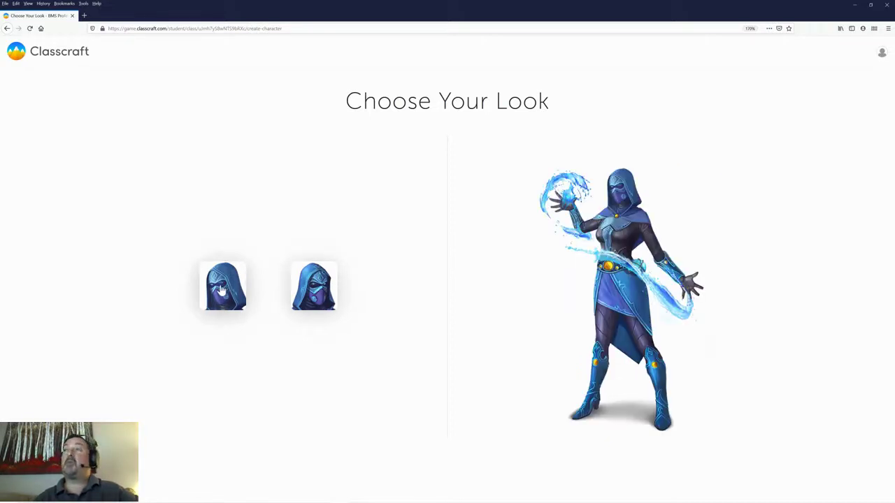
pyautogui.click(295, 299)
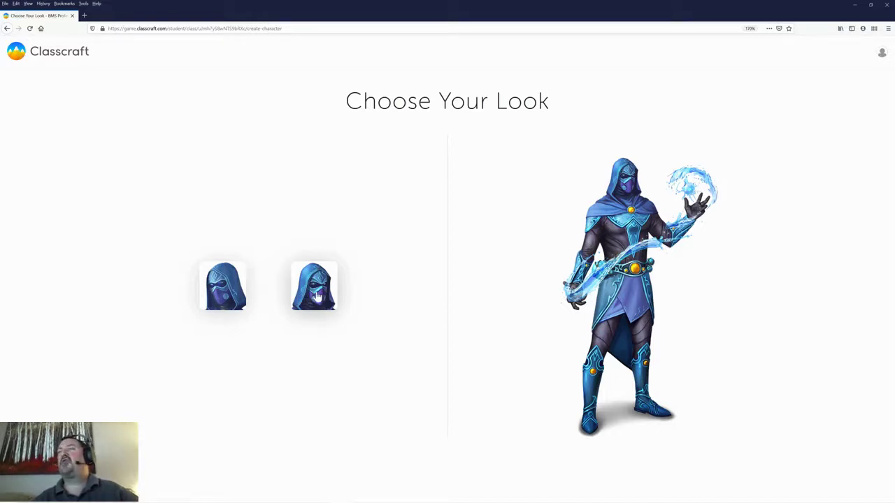
pyautogui.click(316, 296)
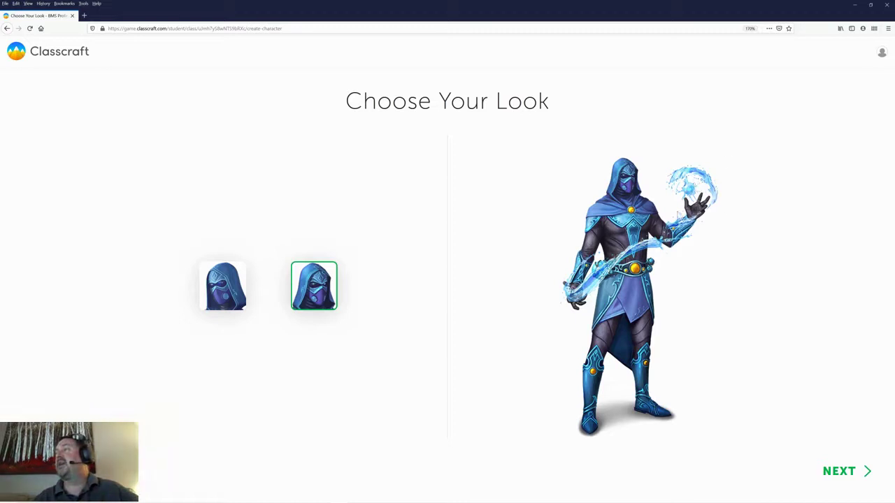
pyautogui.click(848, 475)
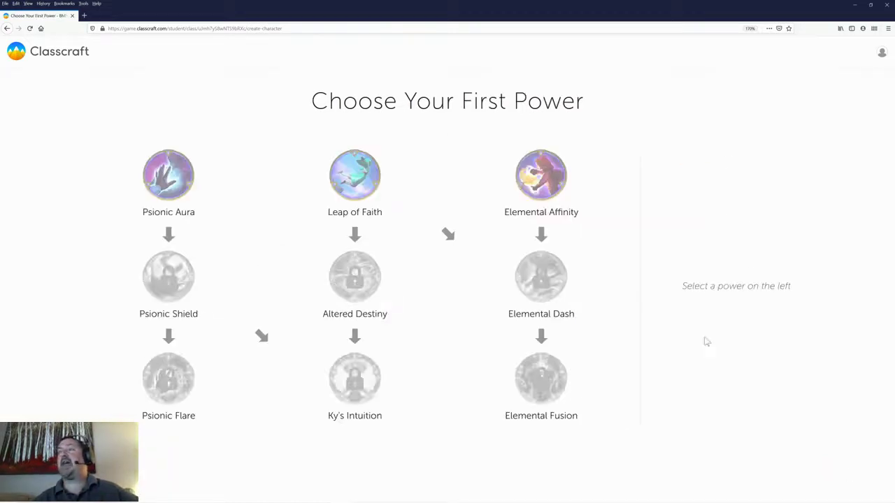
pyautogui.click(105, 162)
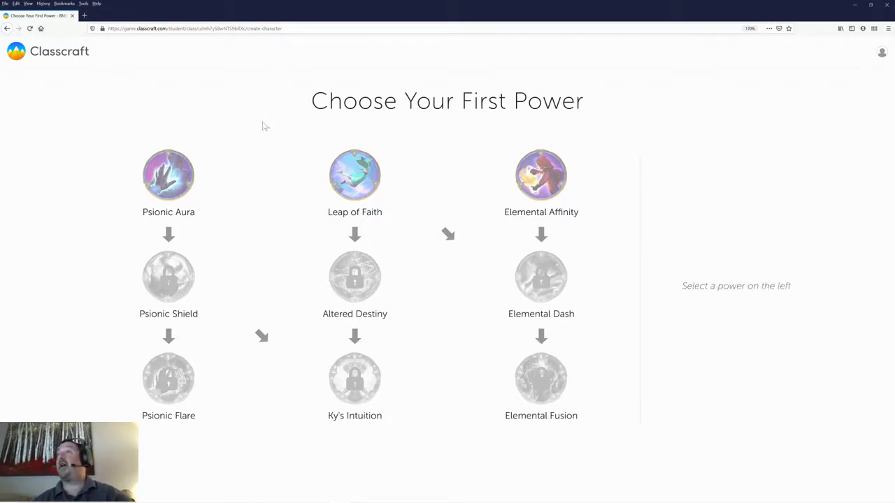
# Select Psionic Aura (-35 AP, +175 XP) as the first power
pyautogui.click(161, 175)
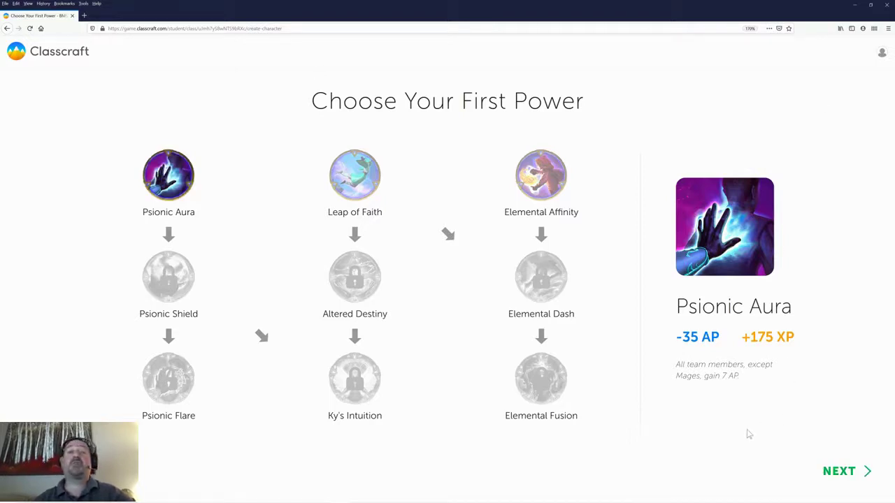
# Preview crests 5, 7 and 9, then choose crest 9, the open-book portal
pyautogui.click(845, 475)
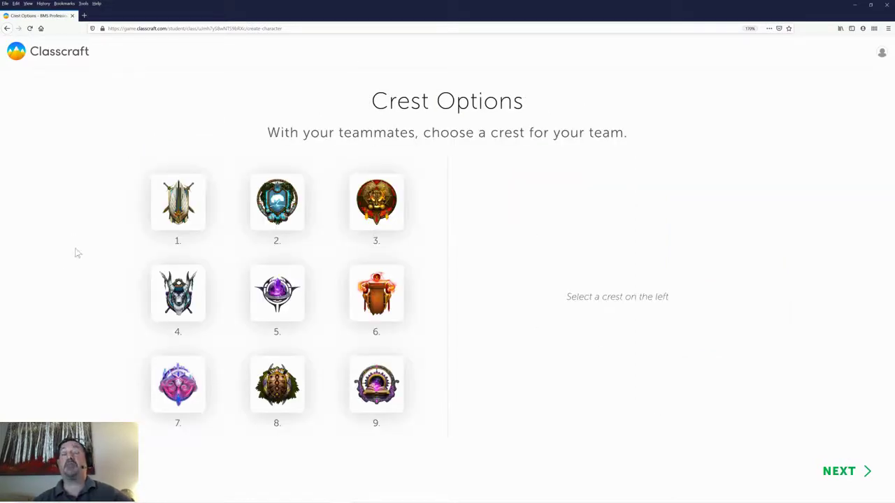
pyautogui.click(287, 302)
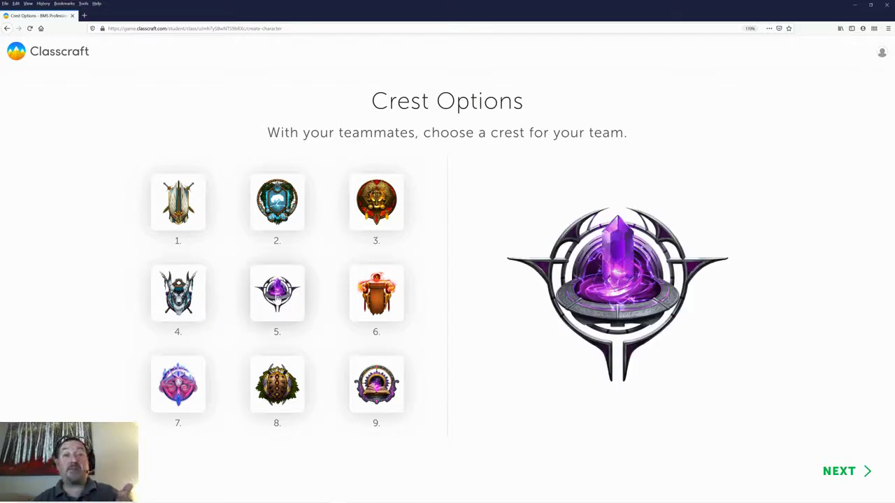
pyautogui.click(178, 395)
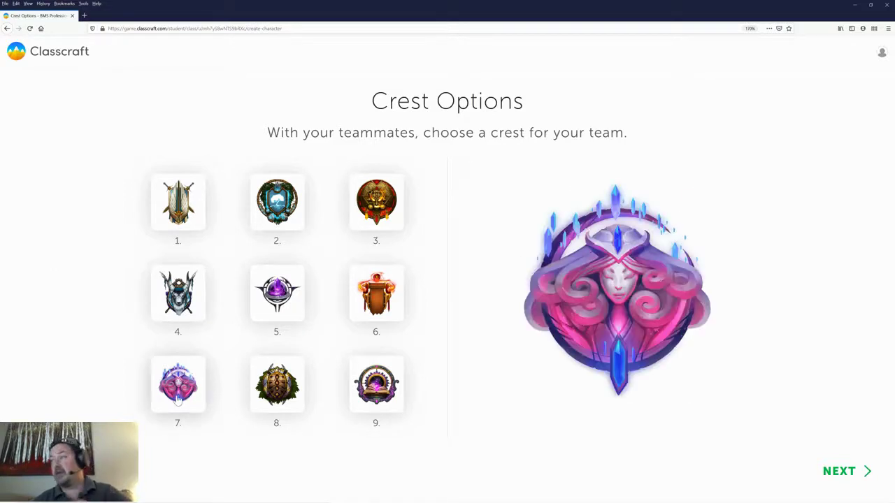
pyautogui.click(376, 390)
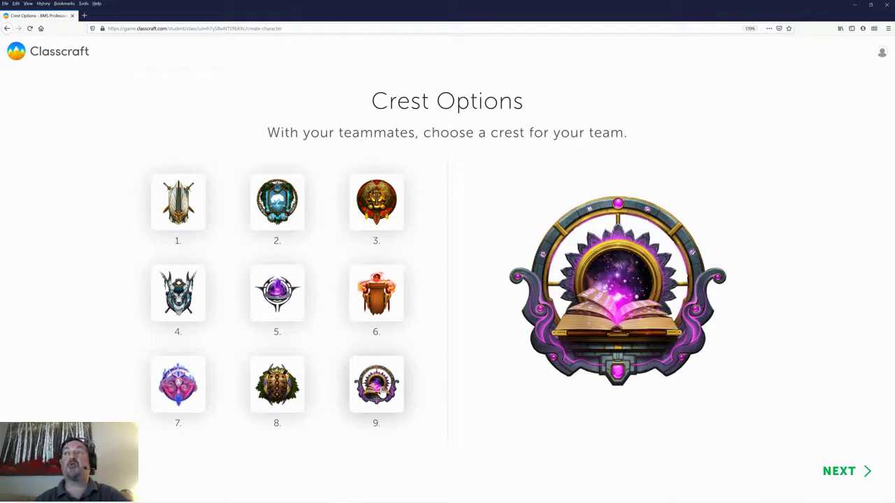
pyautogui.click(381, 393)
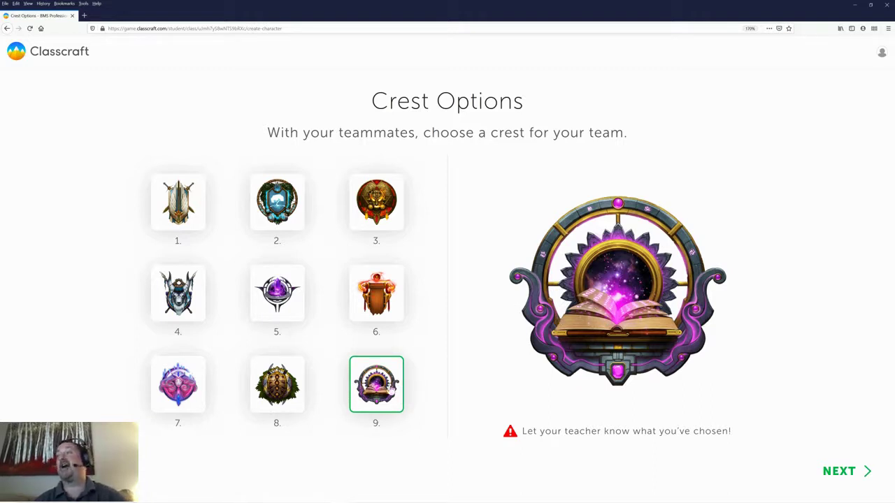
# Choose background 3, the snowy village with a tower, and finish character creation
pyautogui.click(851, 474)
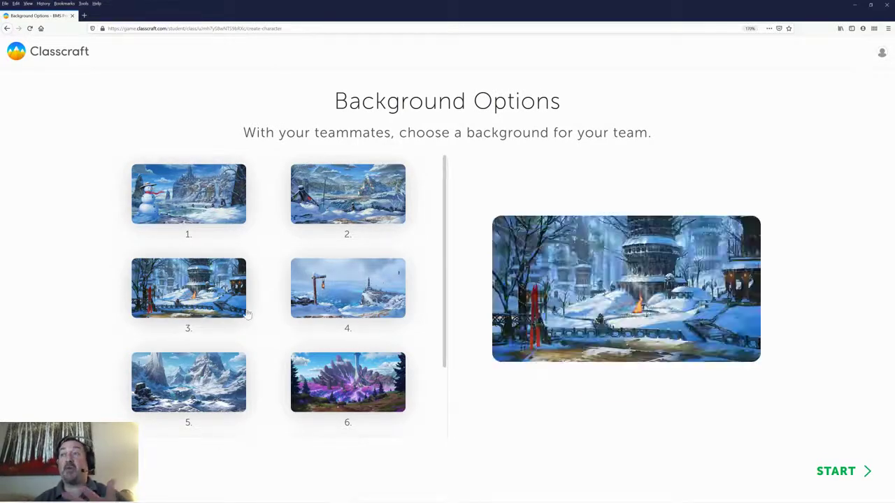
pyautogui.scroll(-2, 257, 314)
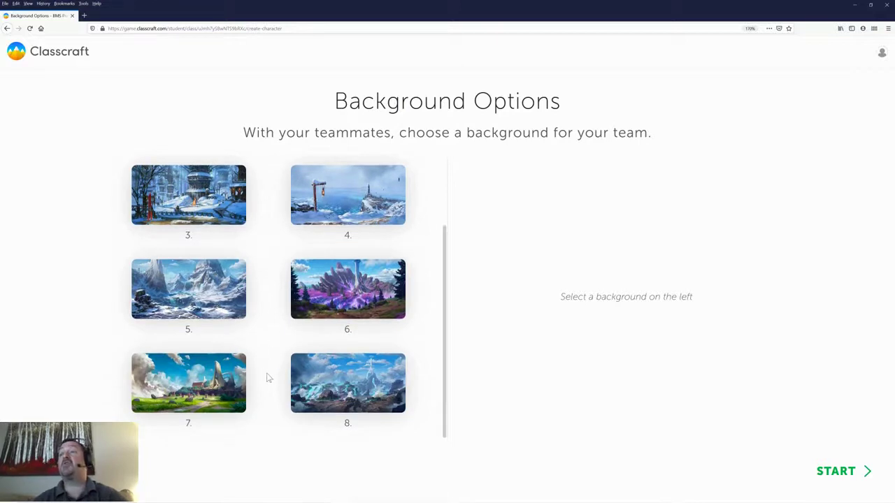
pyautogui.scroll(2, 266, 378)
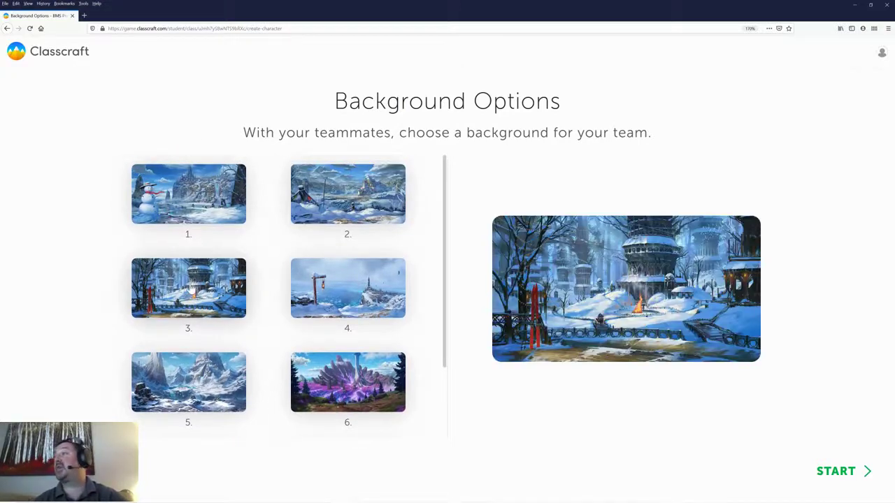
pyautogui.click(190, 289)
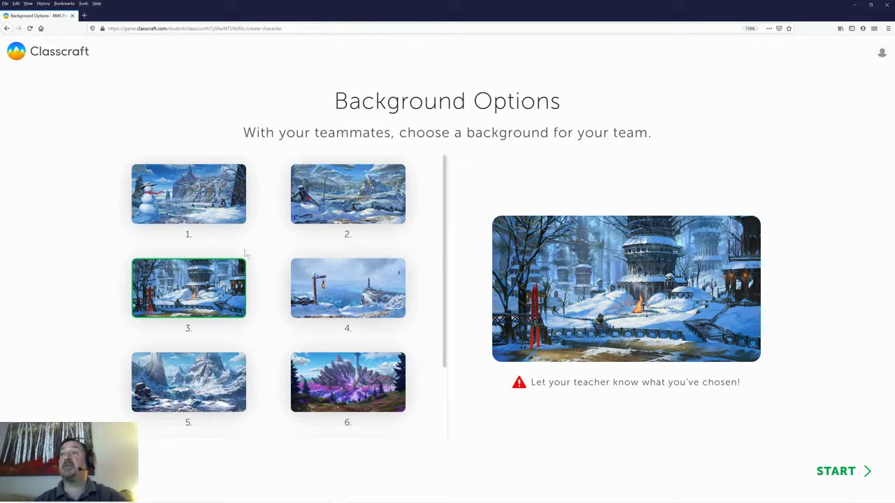
pyautogui.click(848, 474)
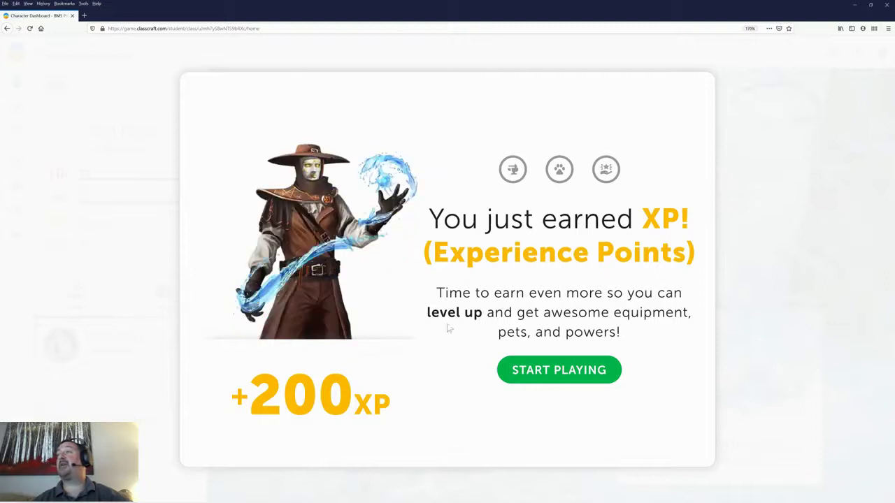
# Dismiss the +200 XP popup to reach the Level 1 Mage's dashboard
pyautogui.click(564, 377)
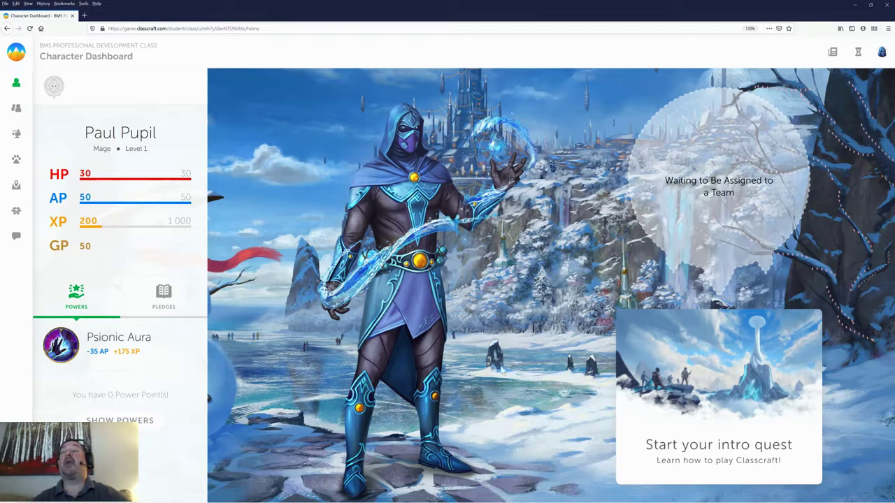